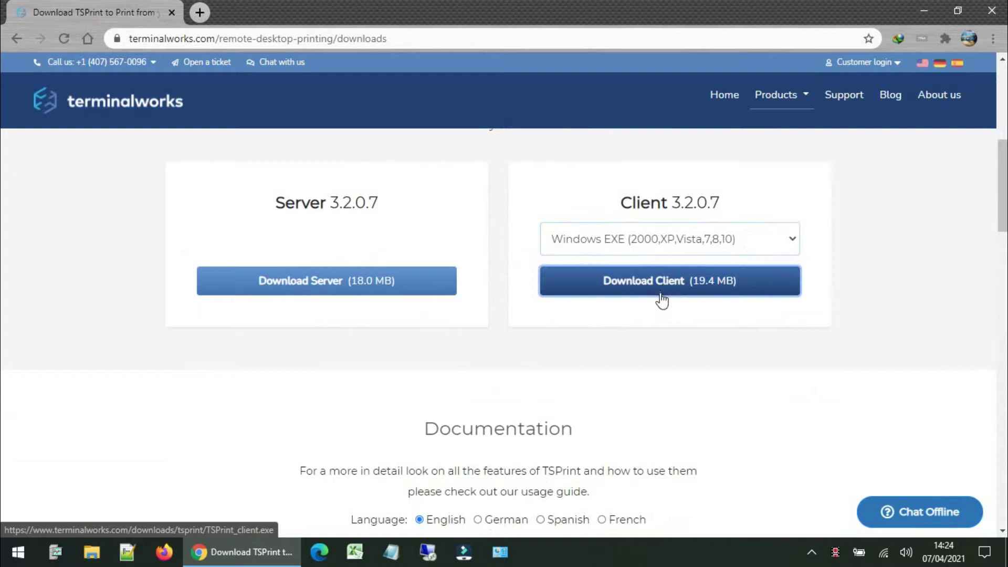
Step: Download the Windows EXE version of the TSPrint client as TSPrint_client.exe and minimize the browser
left_click(660, 299)
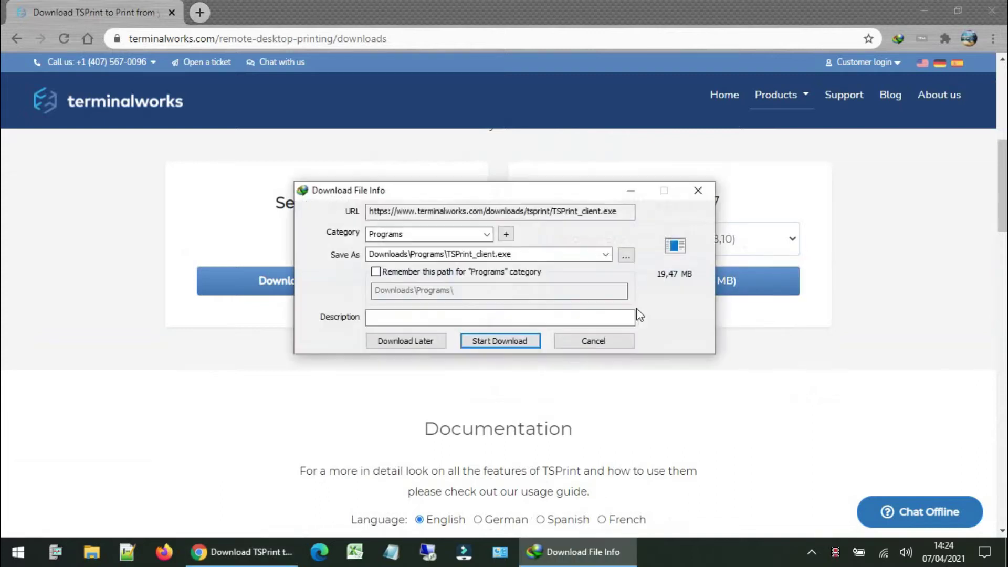
left_click(499, 341)
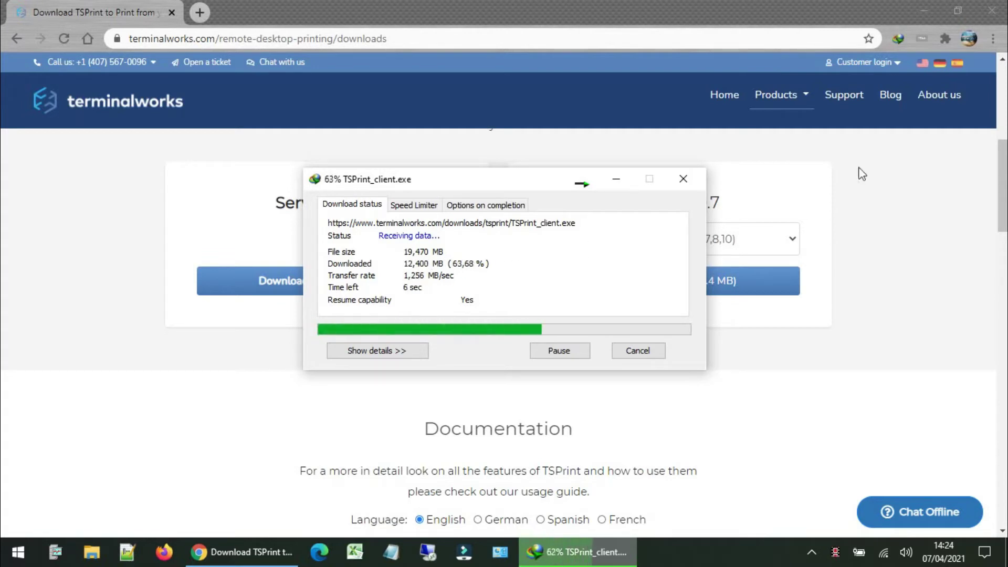
left_click(927, 4)
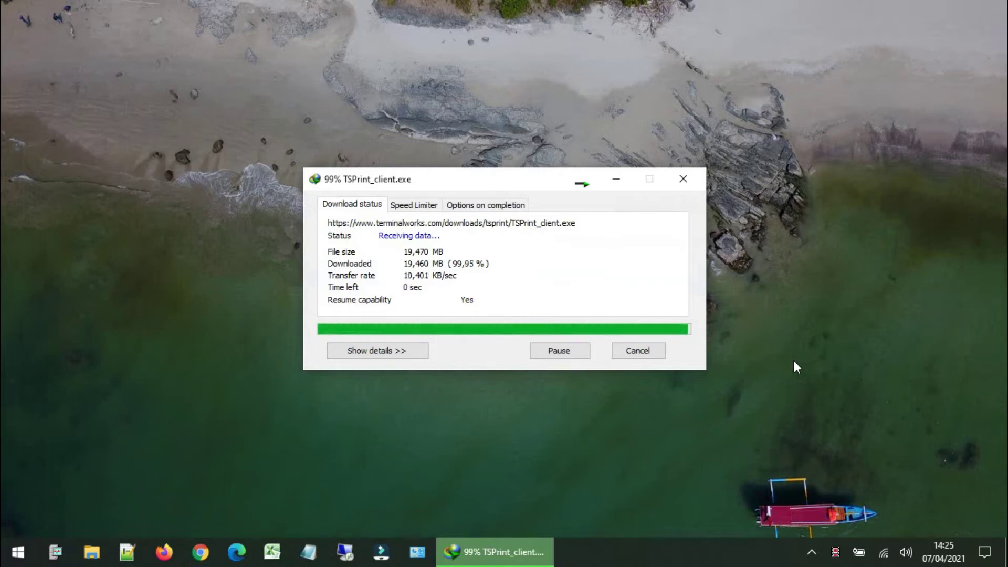
Step: Launch the downloaded TSPrint_client.exe installer from the Internet Download Manager list
left_click(813, 551)
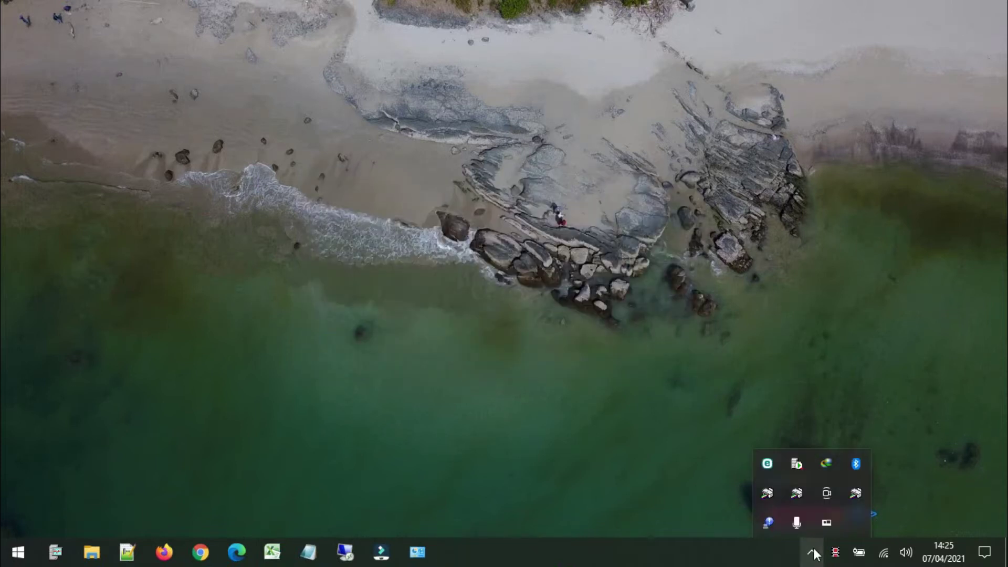
left_click(825, 463)
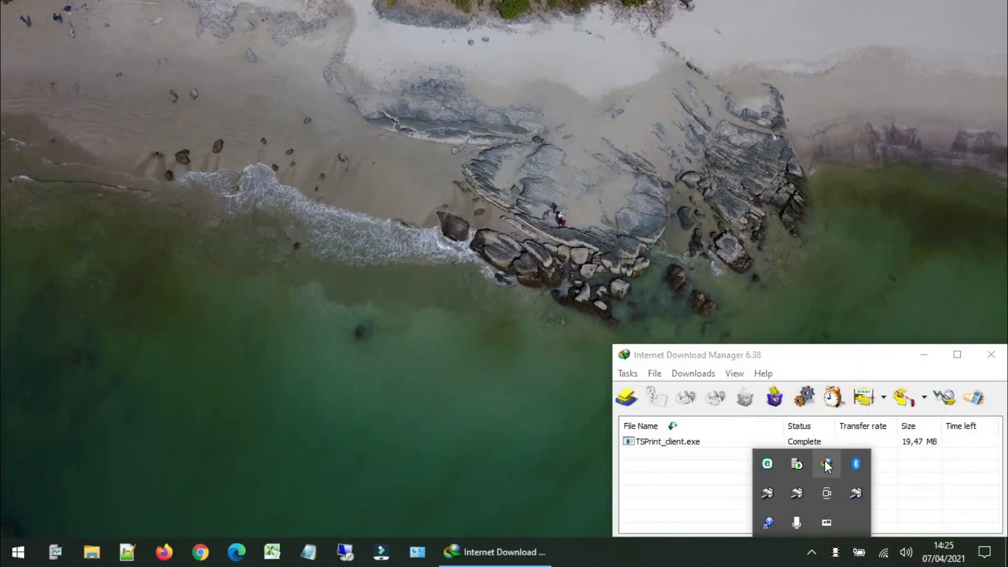
left_click(809, 551)
right_click(711, 441)
left_click(749, 192)
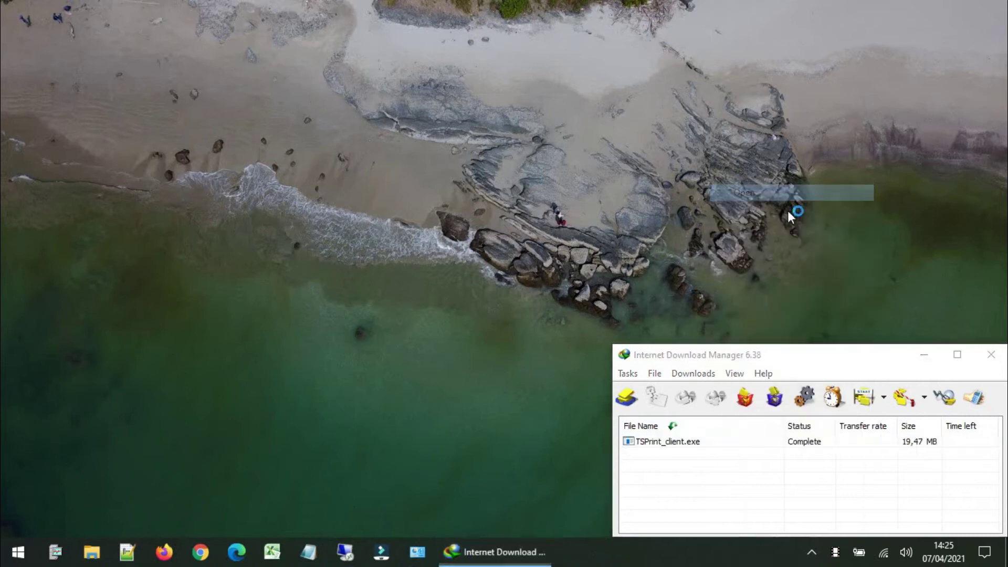
Step: Clear the completed downloads from the Internet Download Manager list and close its window
left_click(775, 396)
left_click(861, 479)
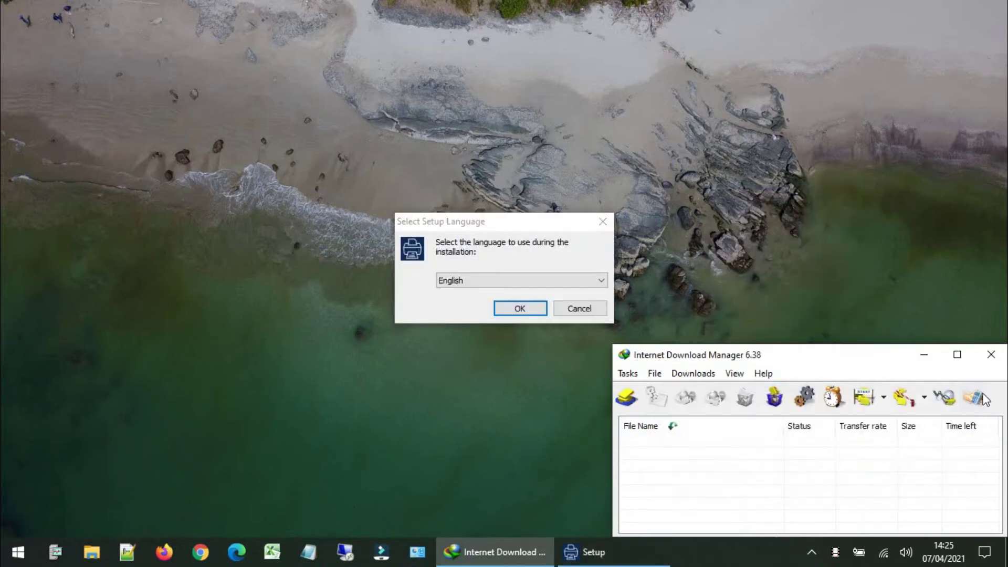
left_click(991, 356)
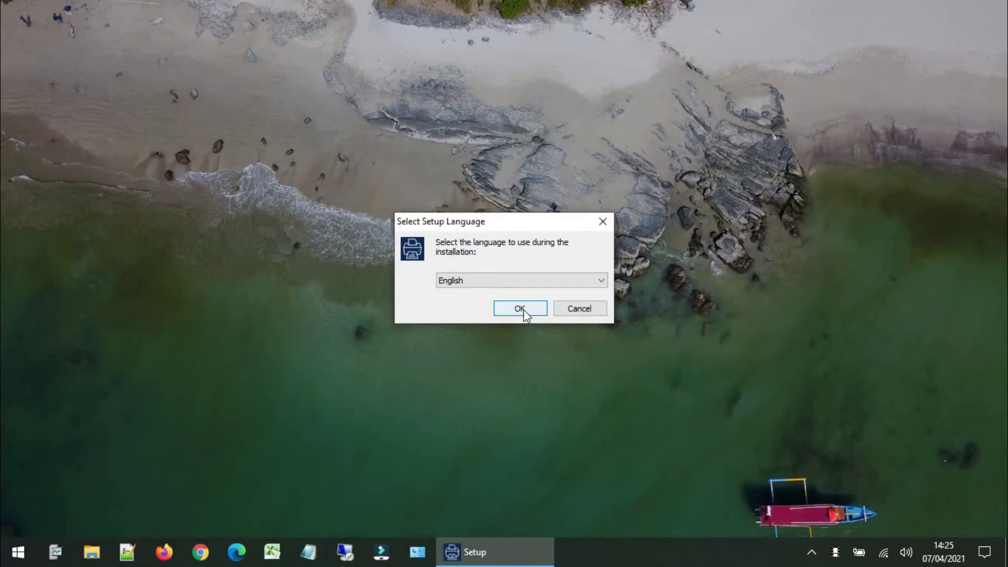
Step: Install TSPrint Client in English, accepting the license agreement and keeping the default folders, and finish the setup
left_click(520, 309)
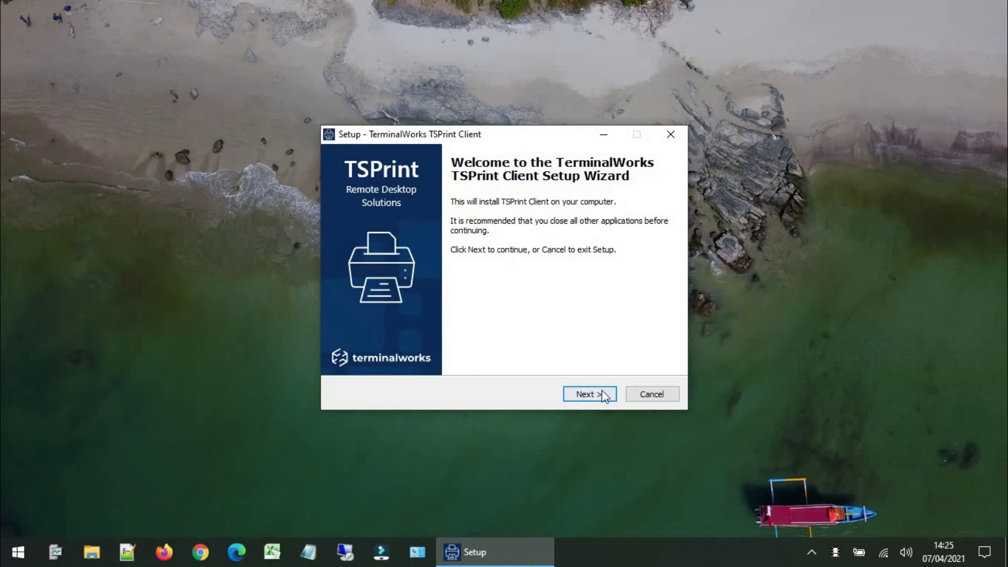
left_click(575, 395)
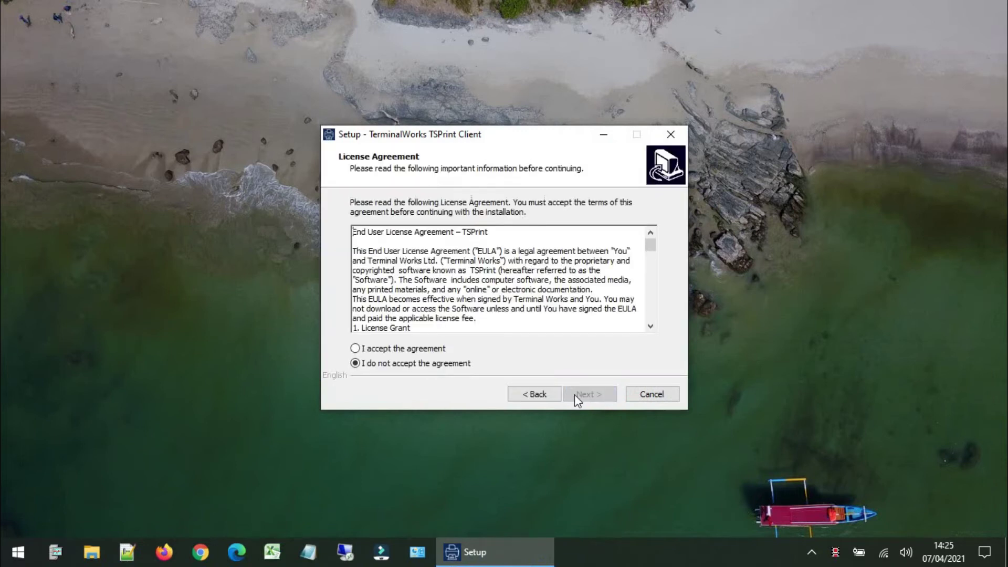
left_click(404, 348)
left_click(588, 398)
left_click(590, 395)
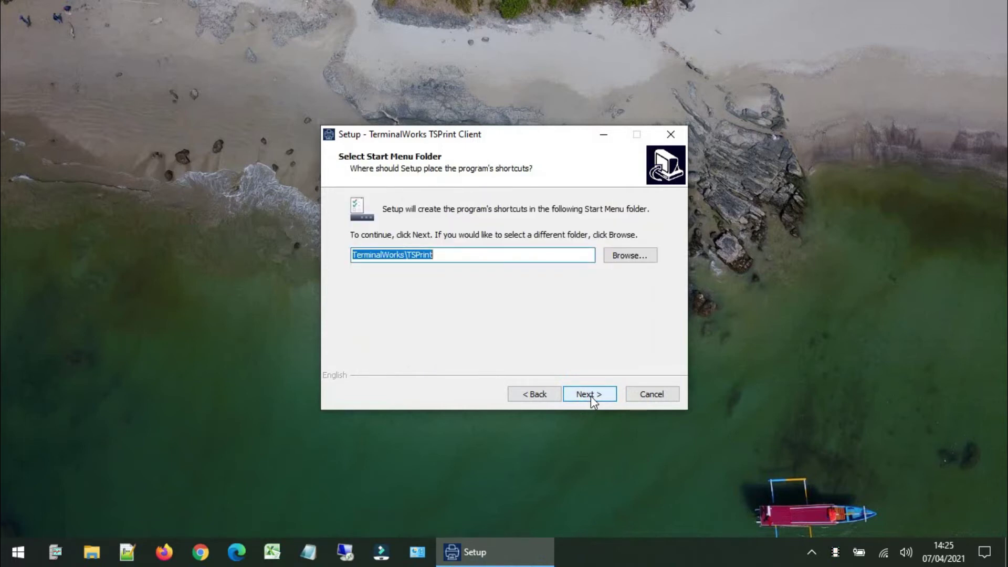
left_click(591, 395)
left_click(589, 395)
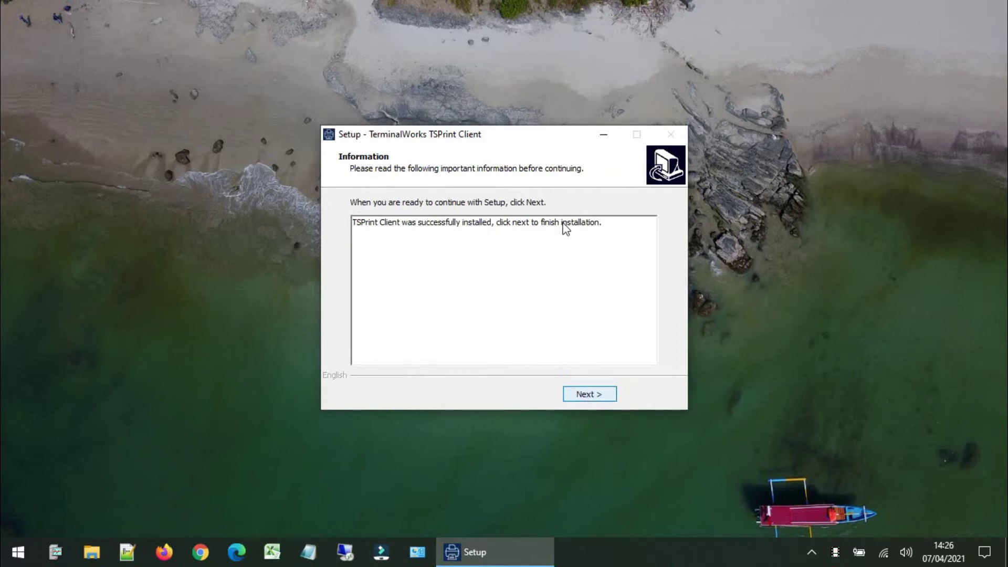
left_click(591, 394)
left_click(589, 394)
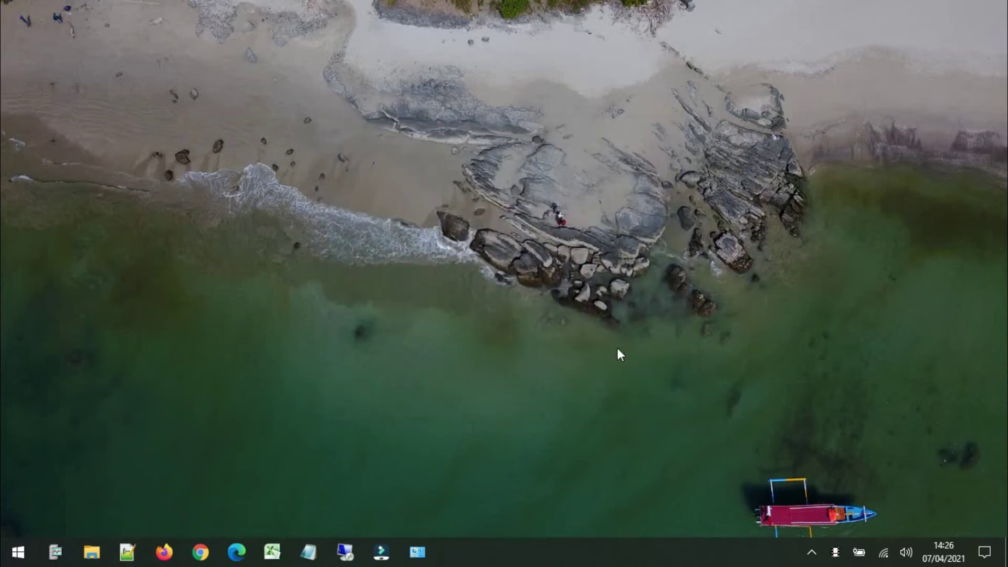
Step: Open Devices and Printers under Hardware and Sound in the Control Panel
left_click(418, 556)
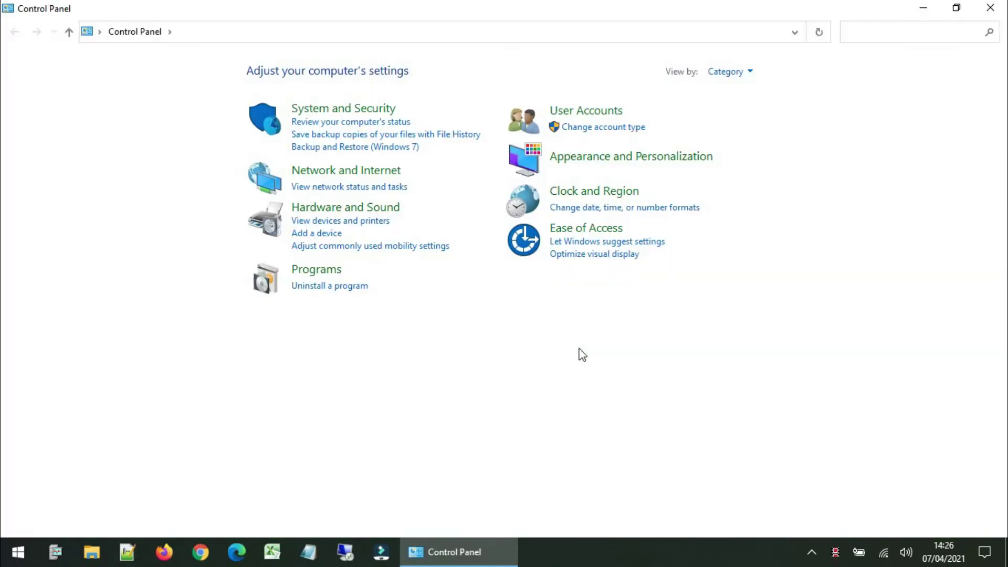
left_click(350, 210)
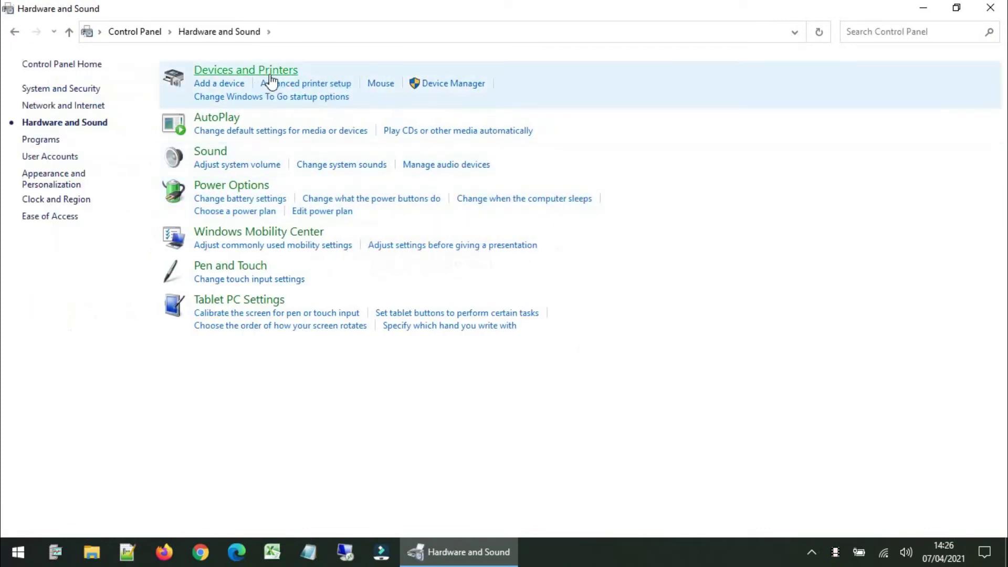
left_click(272, 74)
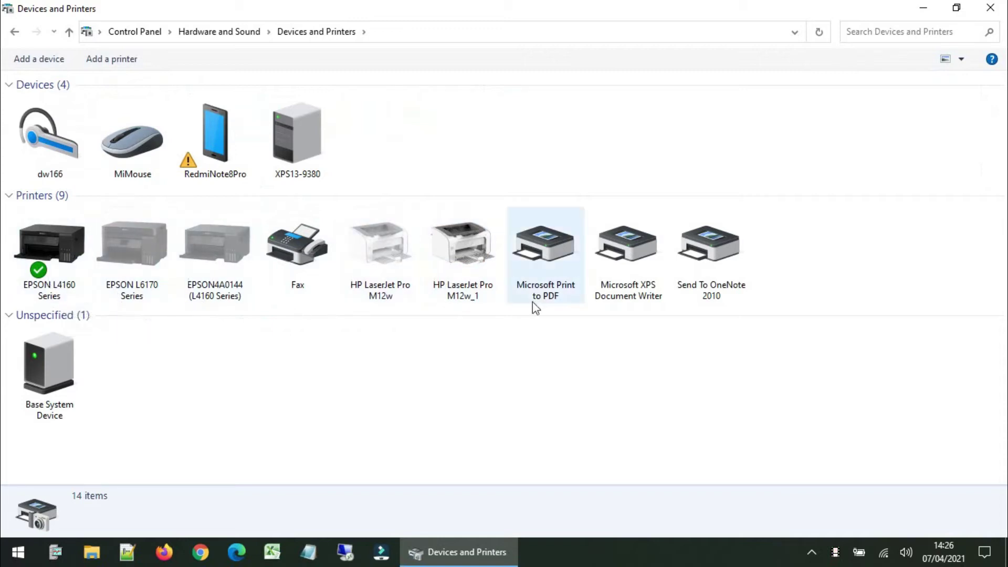
Step: Check whether the EPSON L4160 Series is set as the default printer and minimize Devices and Printers
right_click(69, 288)
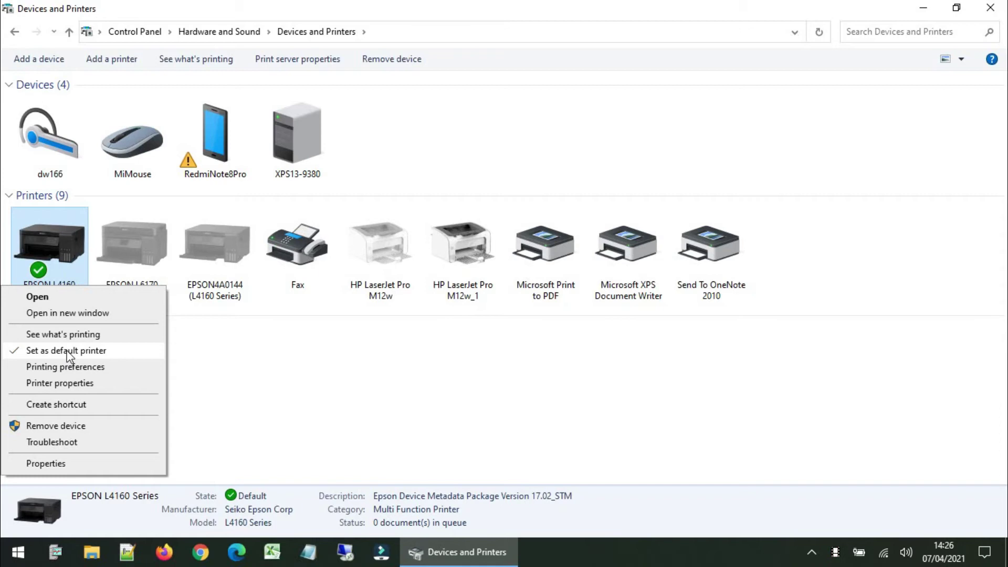
left_click(378, 363)
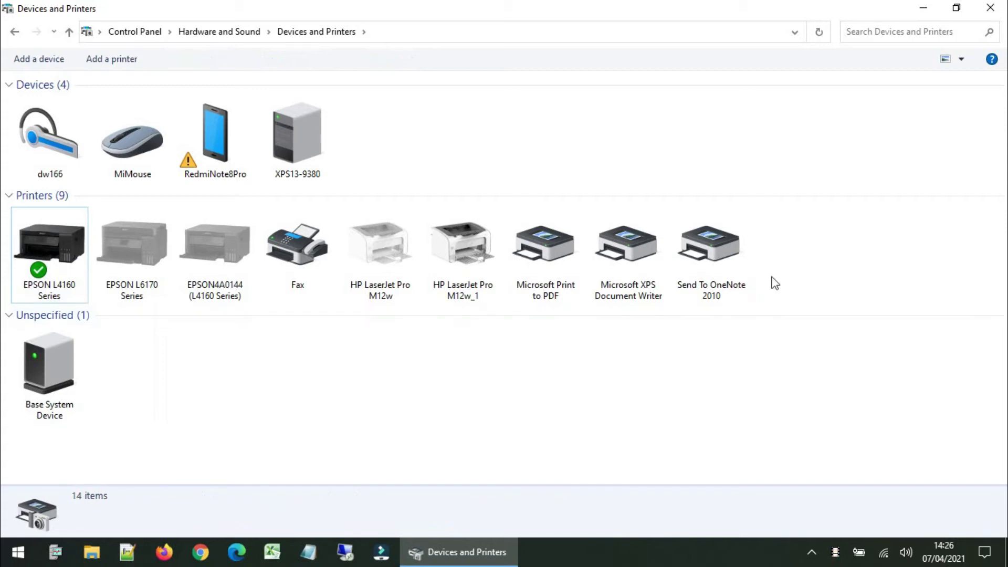
right_click(66, 289)
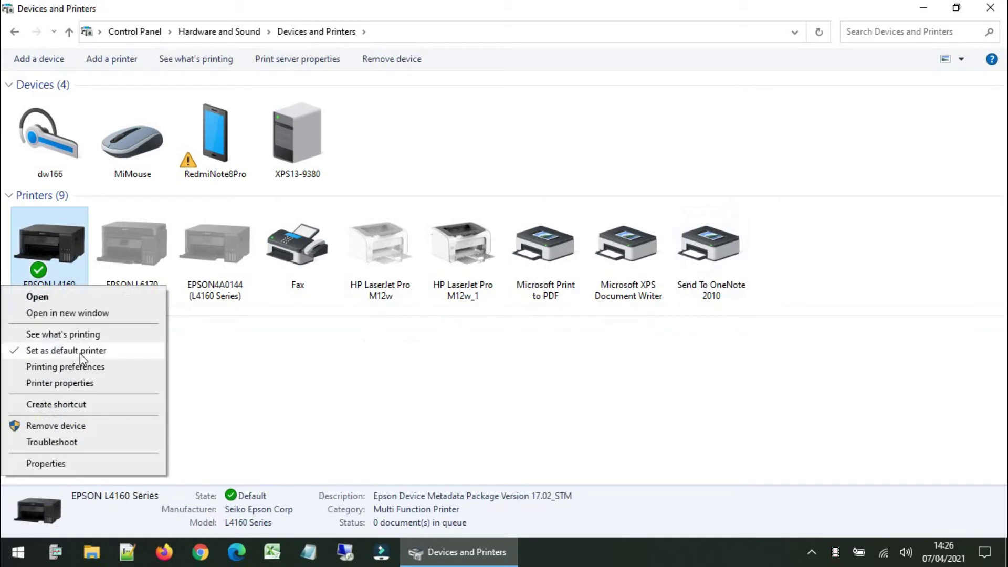
left_click(293, 350)
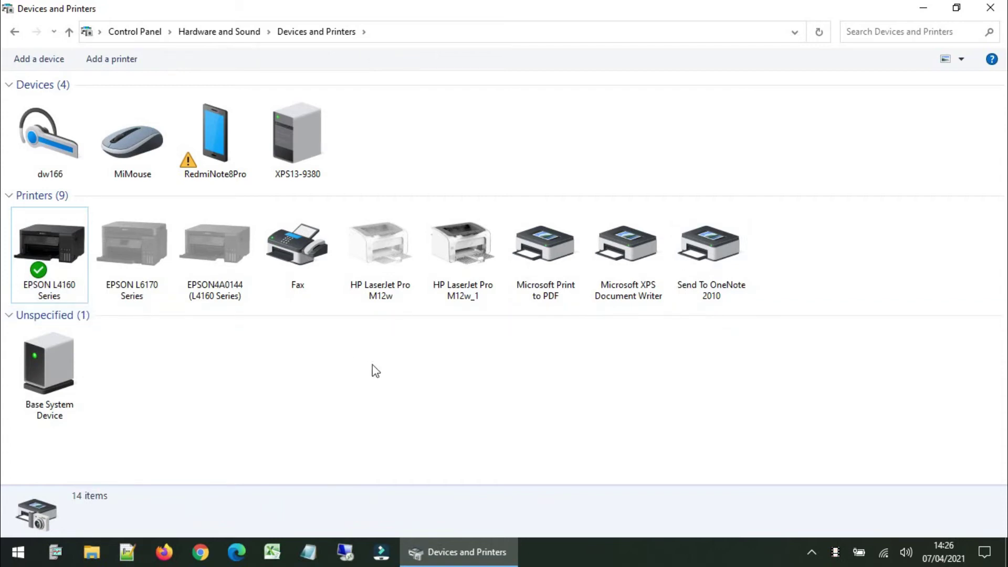
mouse_move(68, 298)
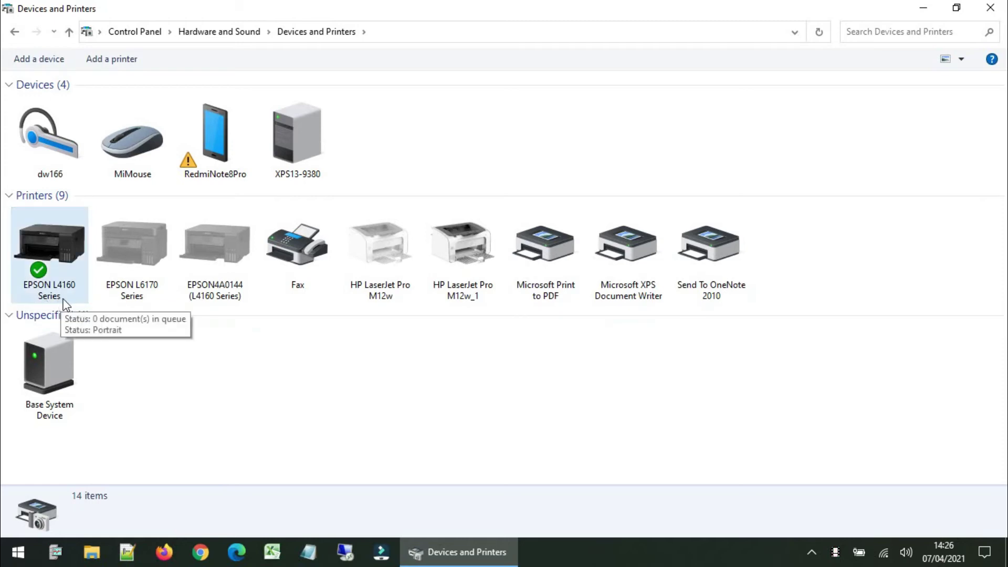
left_click(68, 297)
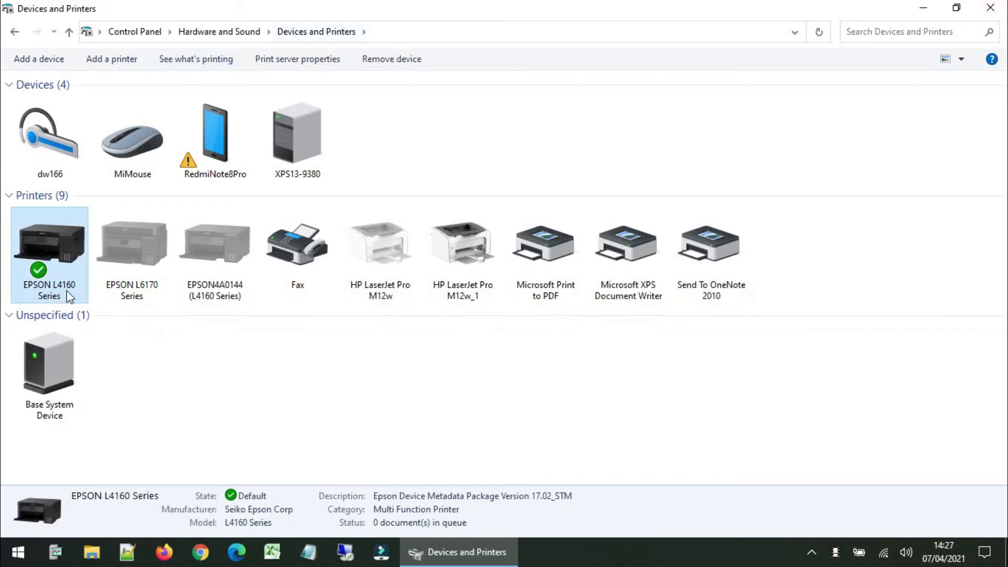
mouse_move(69, 303)
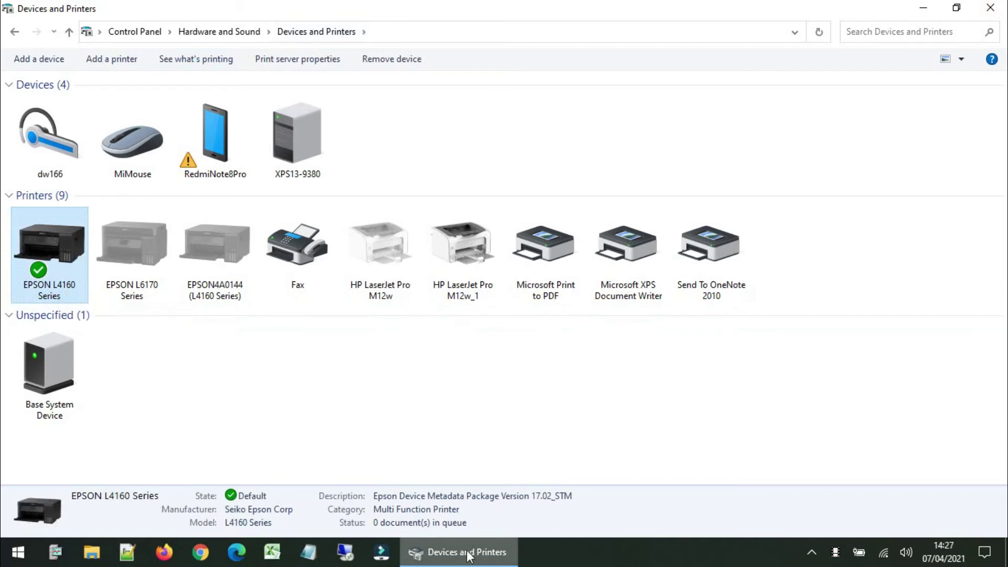
left_click(453, 561)
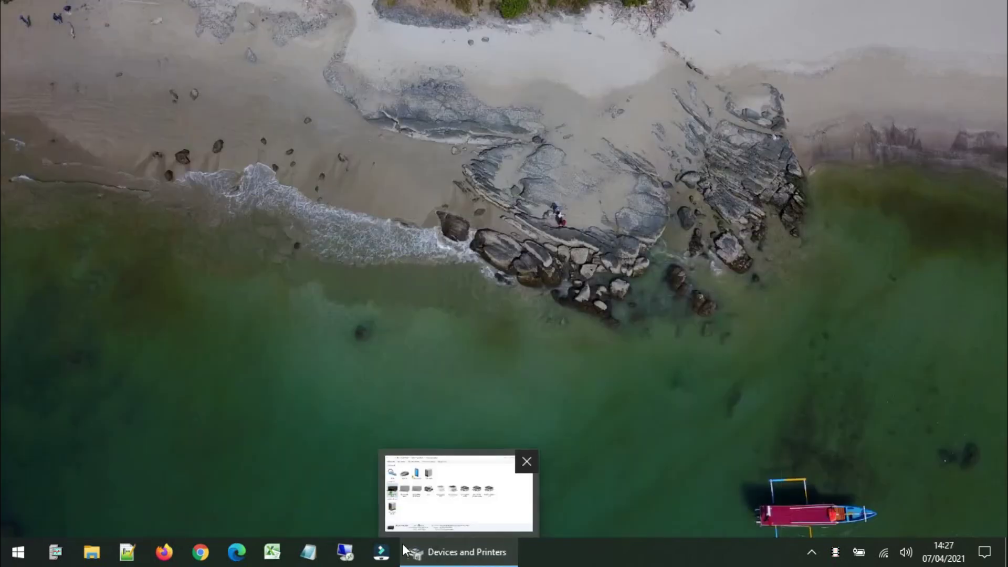
Step: Connect to simkeu-sikkakab.simdacloud.id:5551 through Remote Desktop Connection and sign in to the saved account with its password
left_click(346, 553)
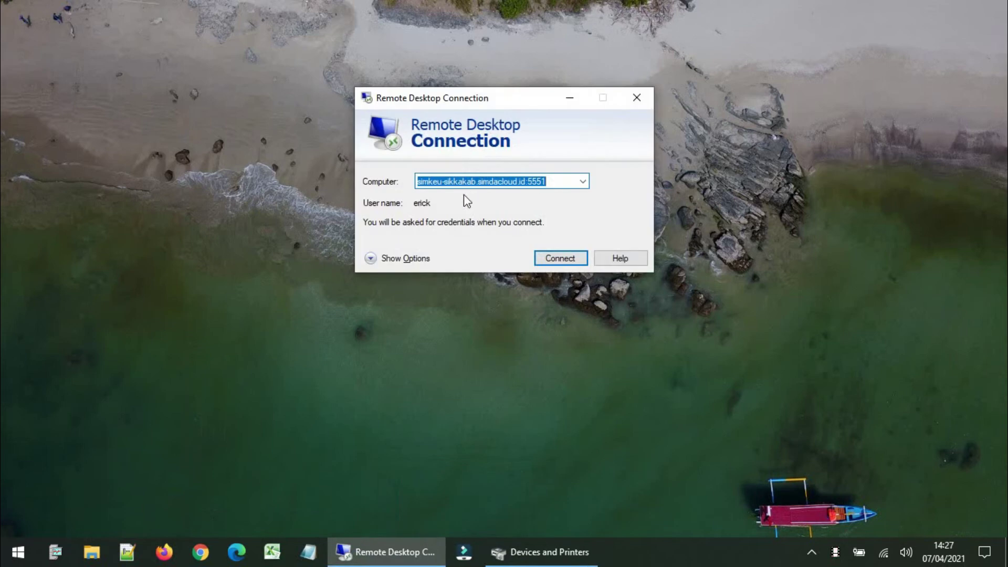
left_click(556, 253)
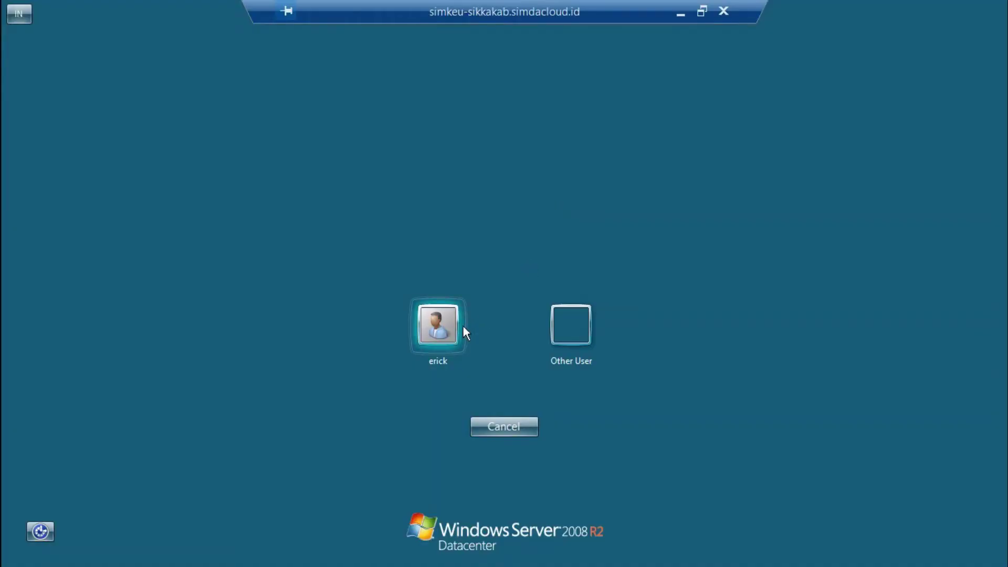
left_click(454, 325)
type("**********")
key("Return")
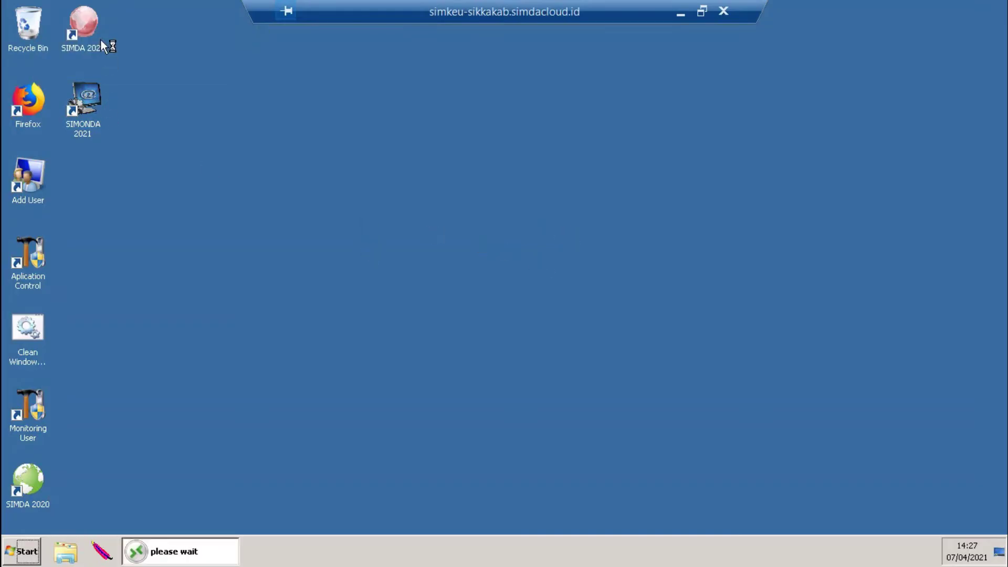
Step: Launch SIMDA 2021 on the remote desktop and log in with the user ID and password for budget year 2021
double_click(100, 41)
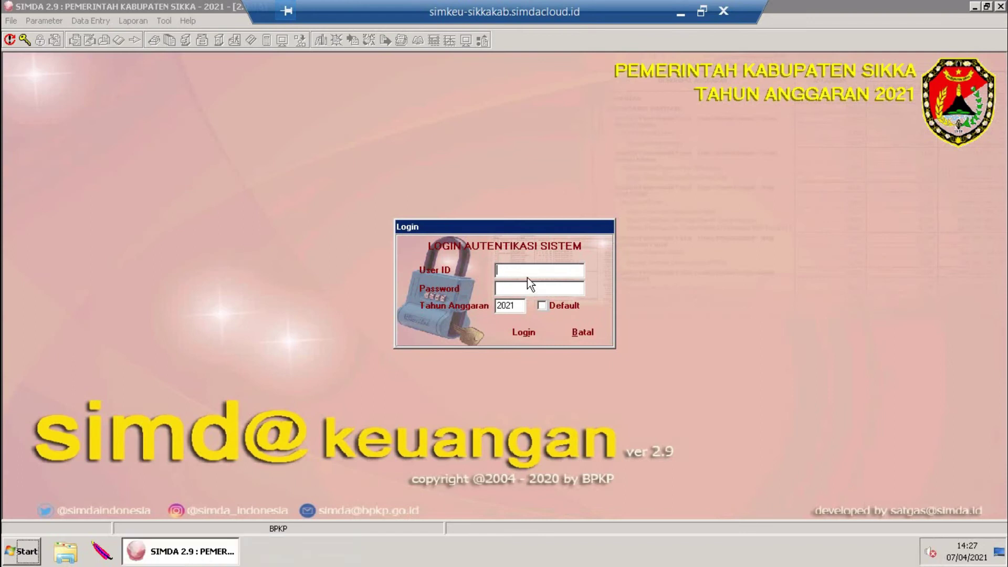
type("erick")
key("Tab")
key("Return")
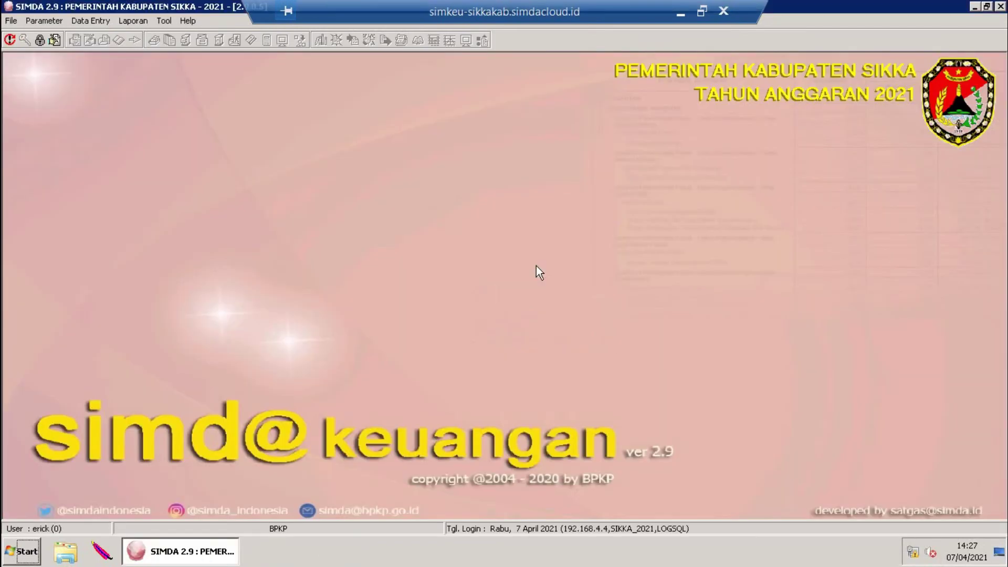
Step: Open the SKPKD budget report PERDA APBD PMDN 90 and preview Laporan Perda APBD 1
left_click(140, 27)
mouse_move(150, 36)
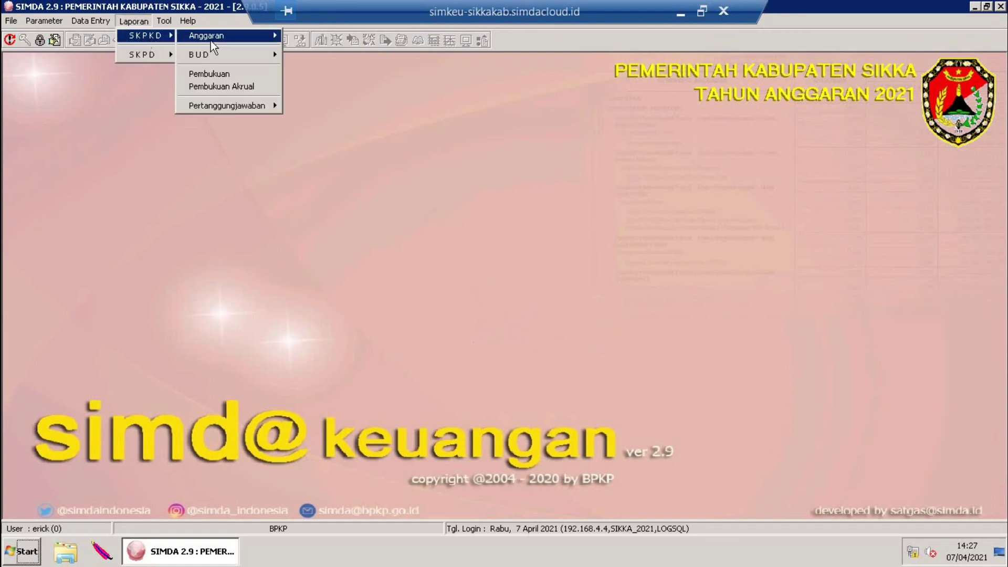
mouse_move(210, 40)
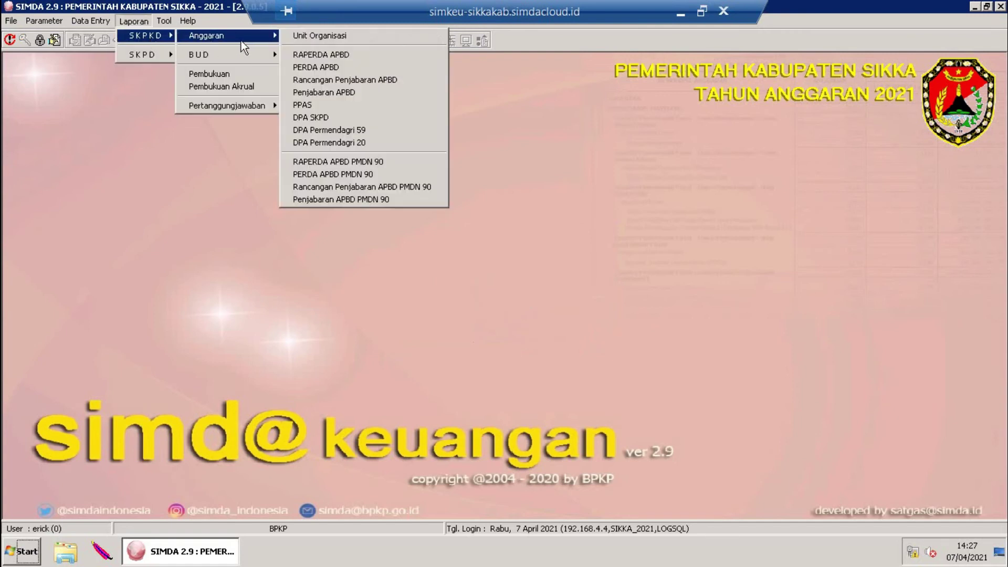
left_click(397, 178)
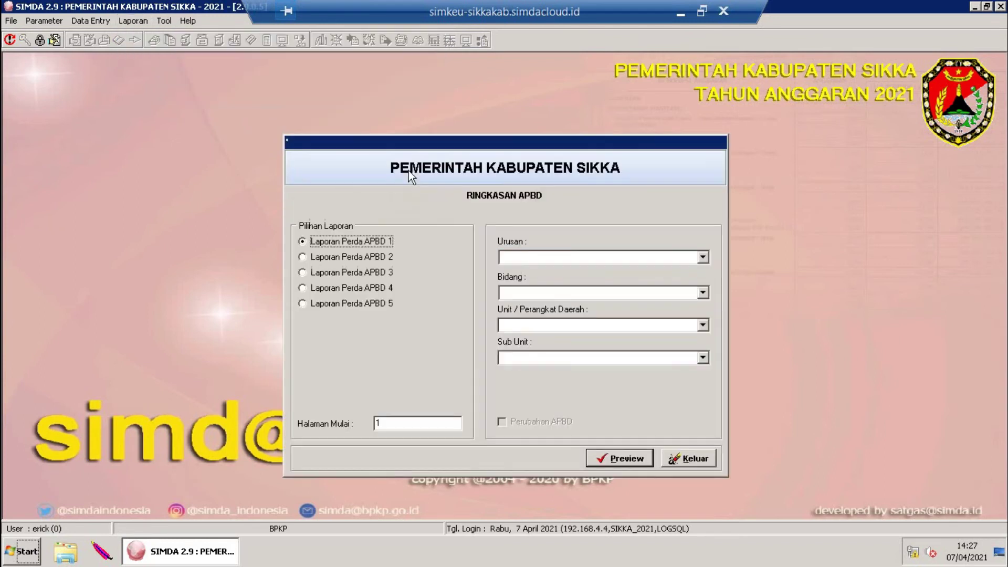
left_click(624, 458)
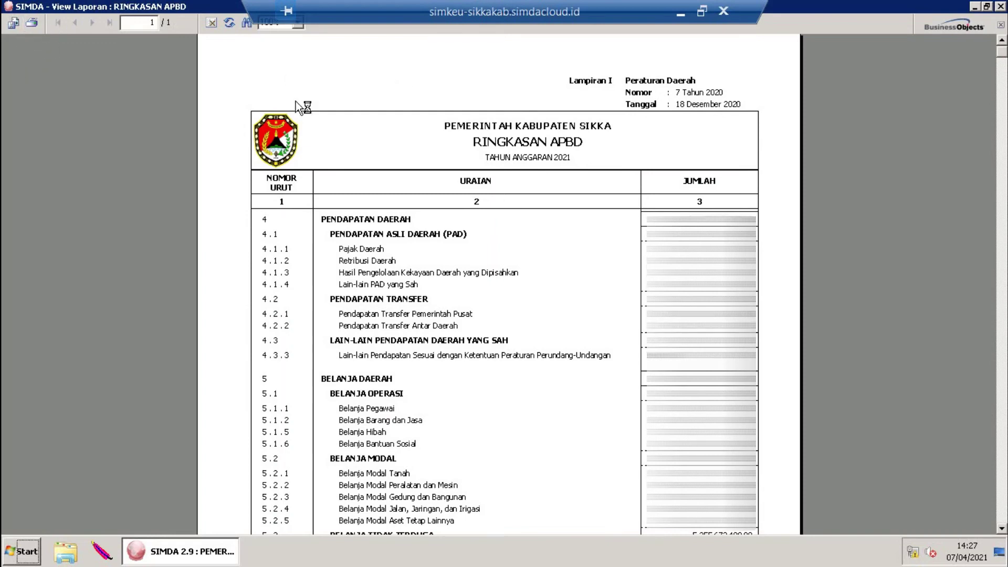
Step: Print all pages of the Ringkasan APBD report, one copy, on the TSPrint Default printer
left_click(37, 28)
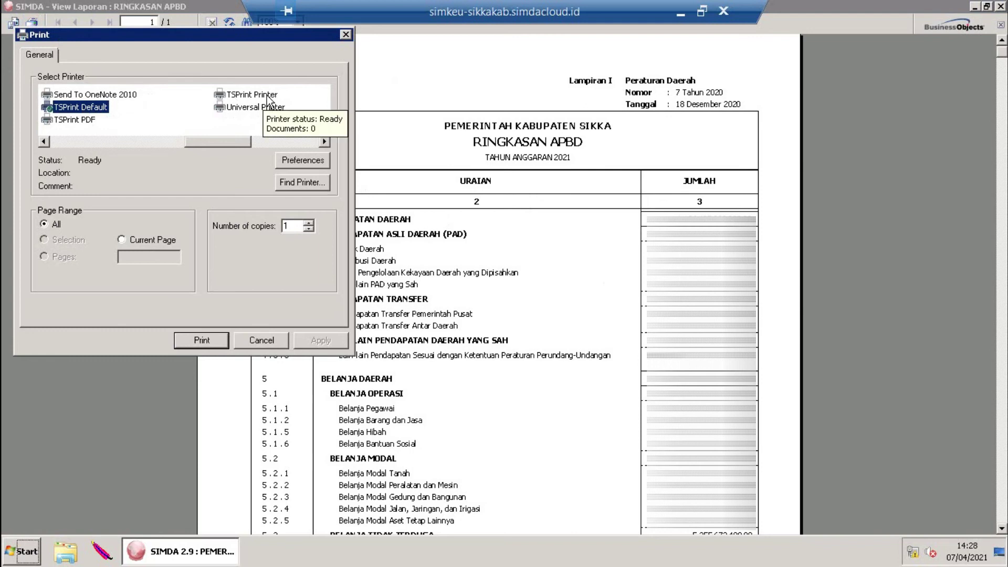
left_click_drag(229, 143, 309, 160)
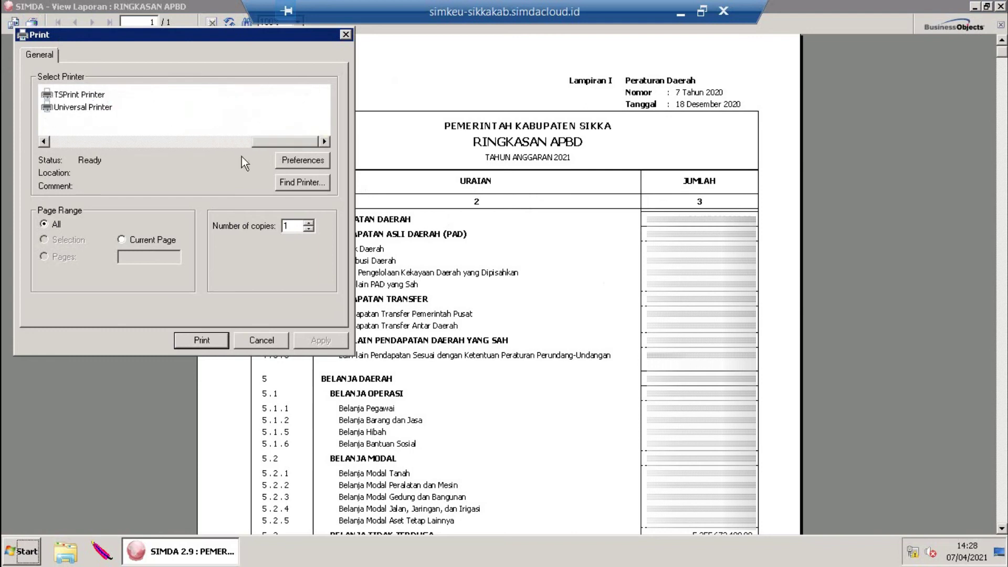
left_click_drag(242, 157, 163, 146)
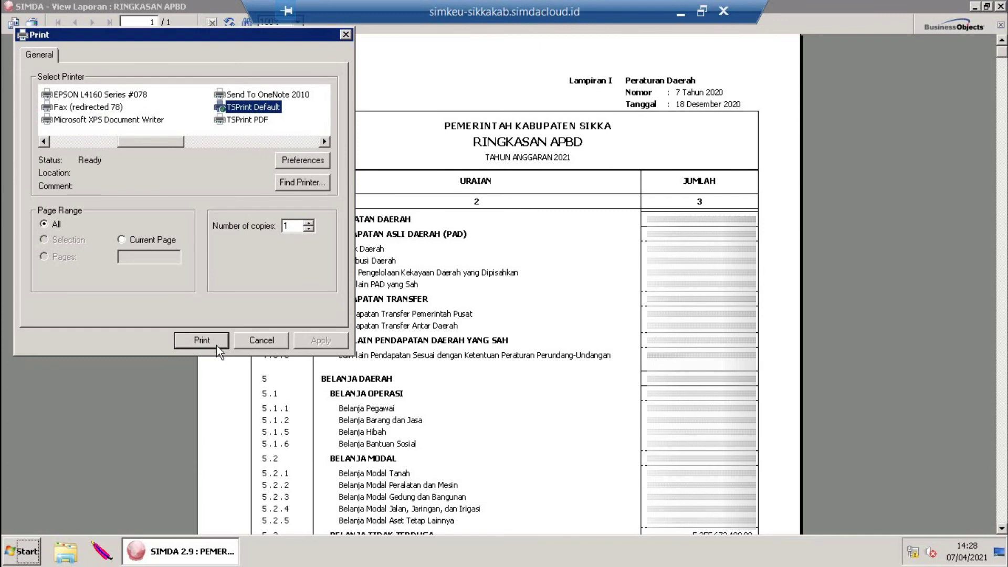
left_click(202, 340)
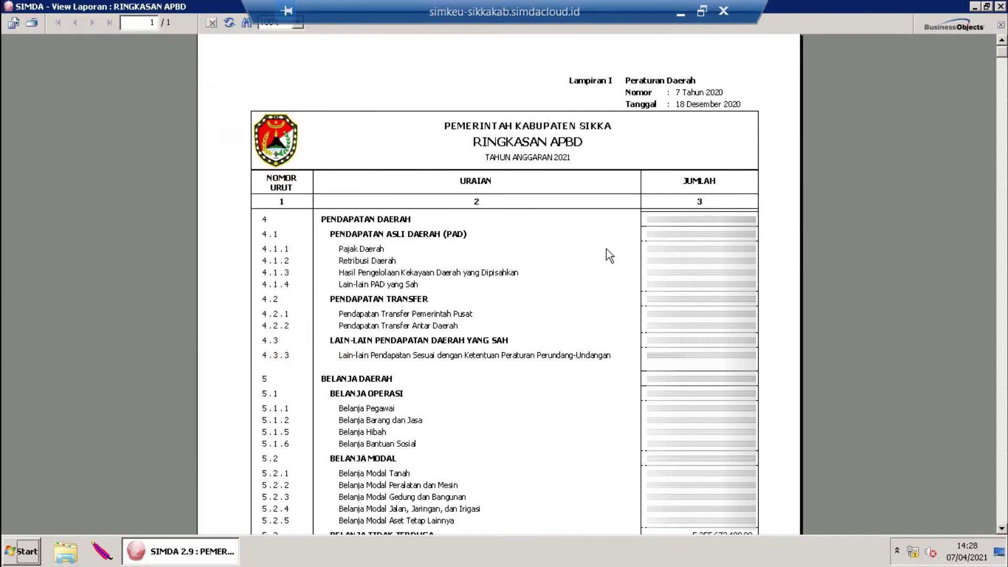
Step: Switch to the local Devices and Printers, check the EPSON L4160 Series queue for the print job, and close both windows
left_click(683, 15)
left_click(577, 551)
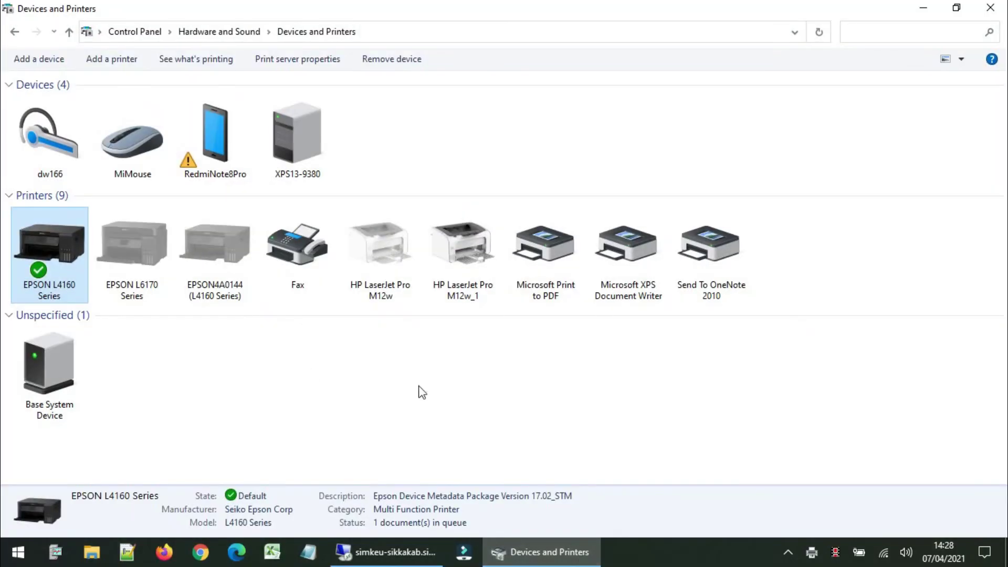
double_click(812, 552)
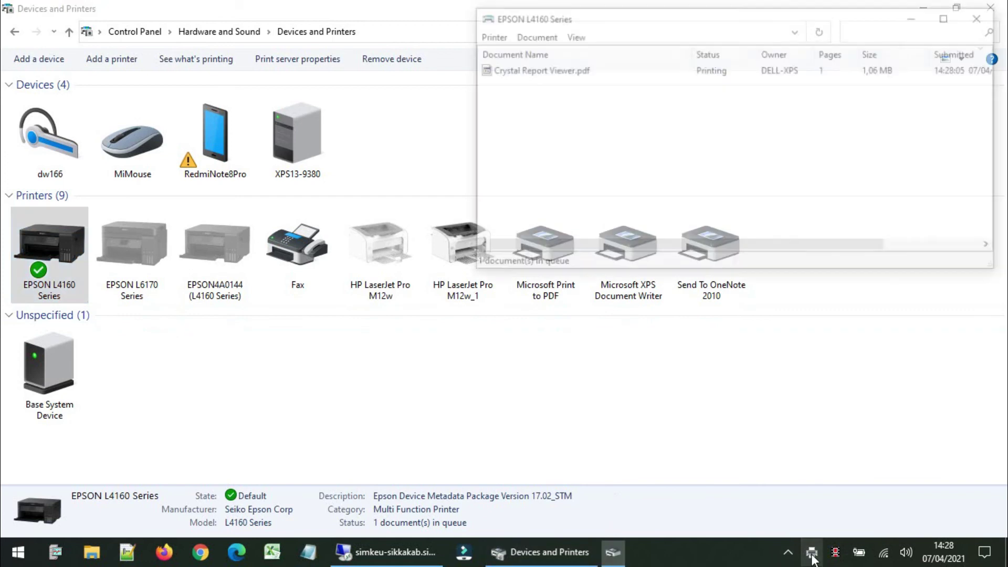
left_click_drag(471, 6, 559, 92)
left_click(636, 156)
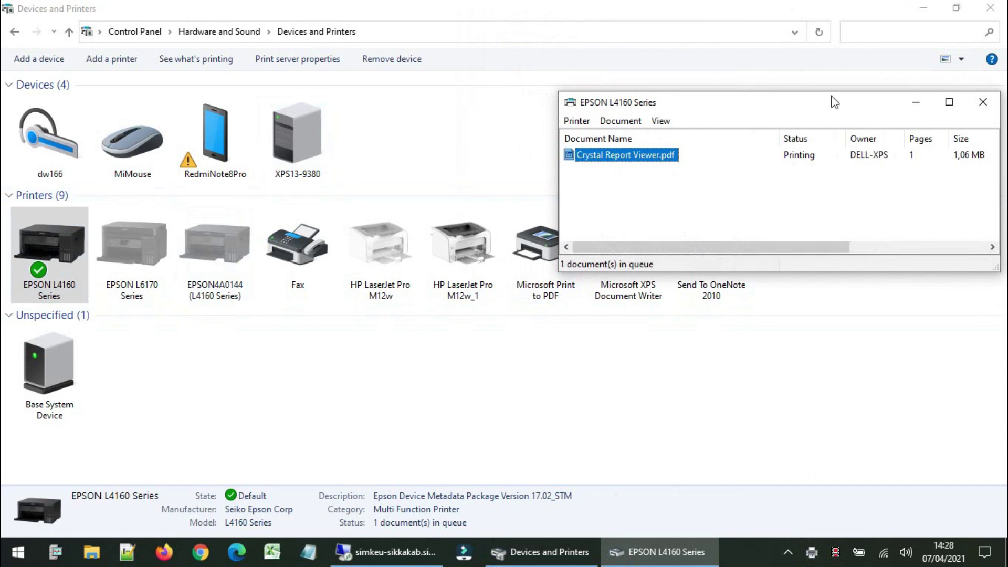
left_click_drag(830, 105, 836, 107)
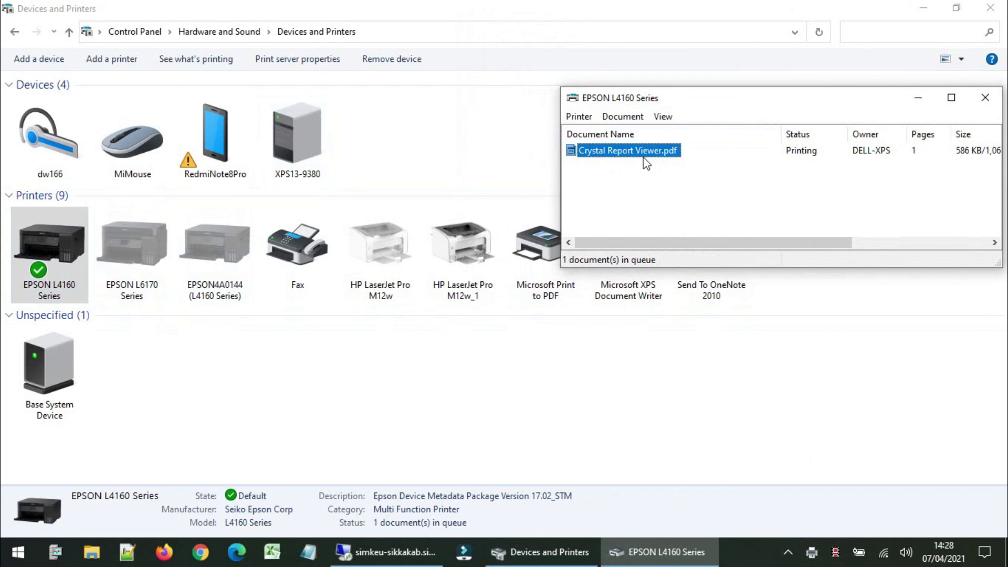
left_click(984, 100)
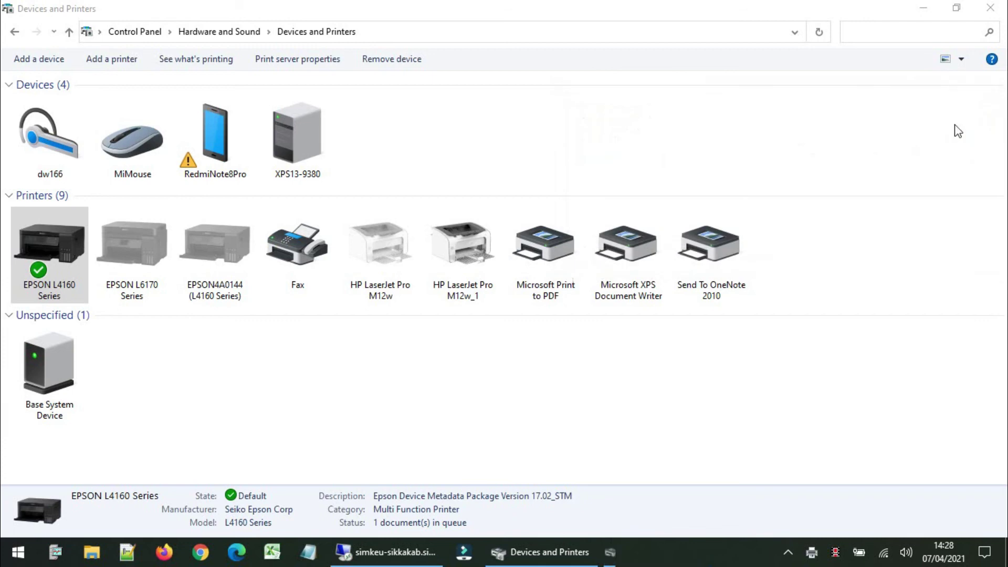
left_click(990, 8)
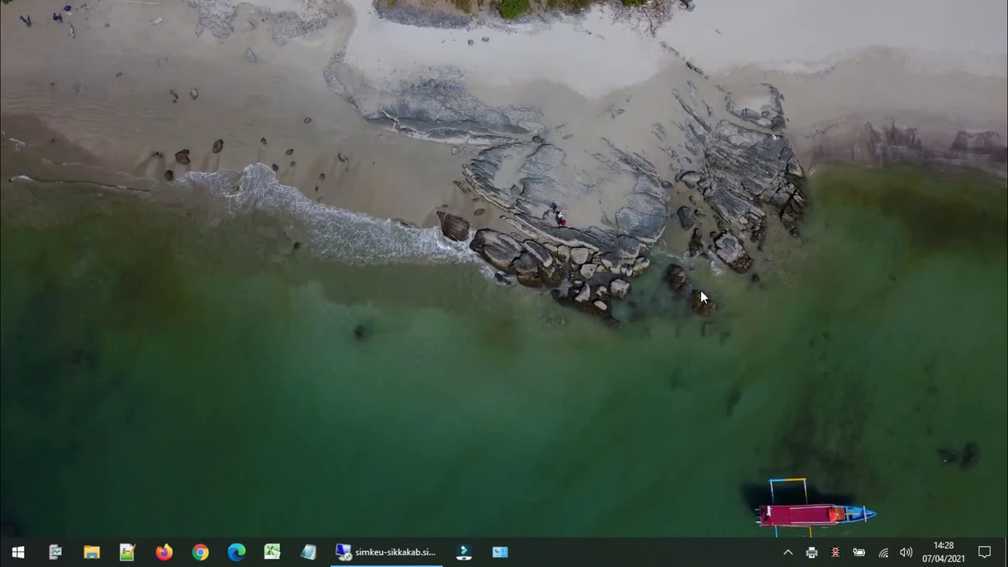
Step: Return to the remote desktop, close the Ringkasan APBD preview and its report selection form, and minimize the remote session
left_click(417, 552)
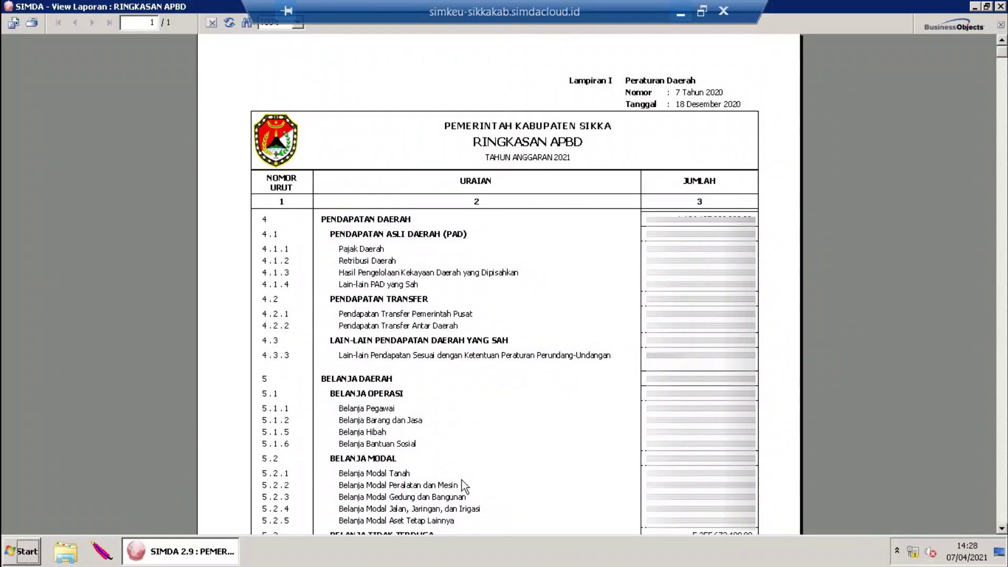
left_click(999, 7)
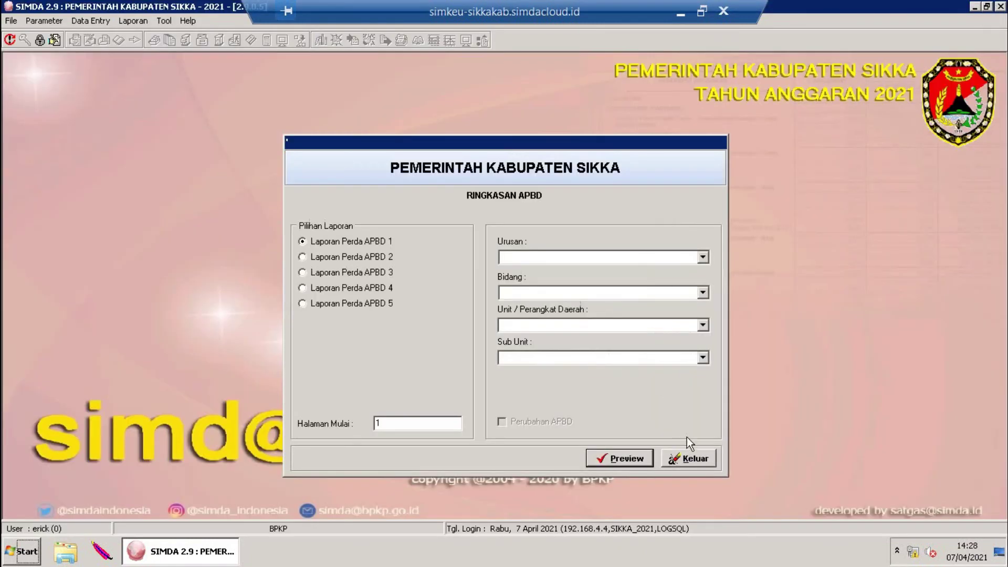
left_click(688, 458)
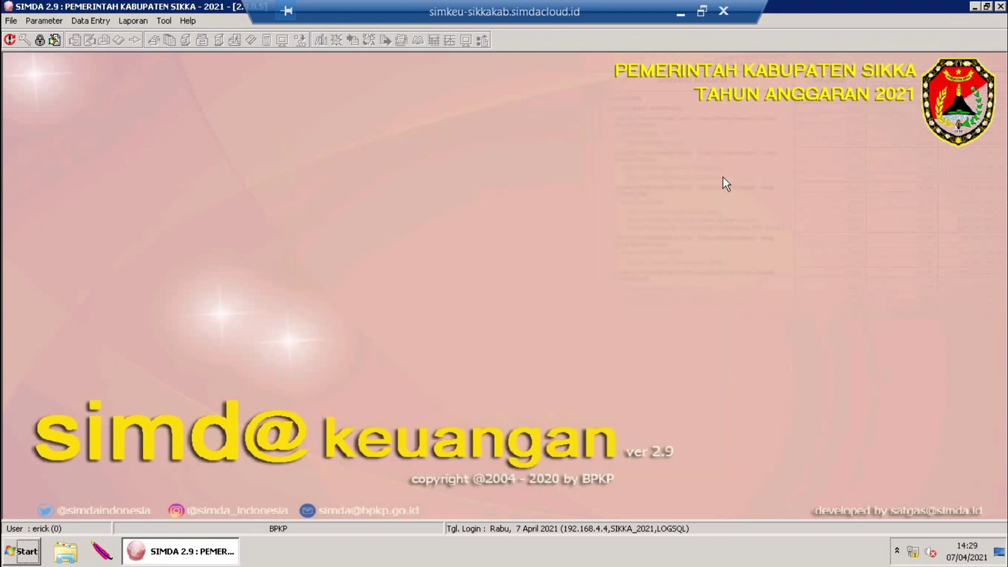
left_click(683, 8)
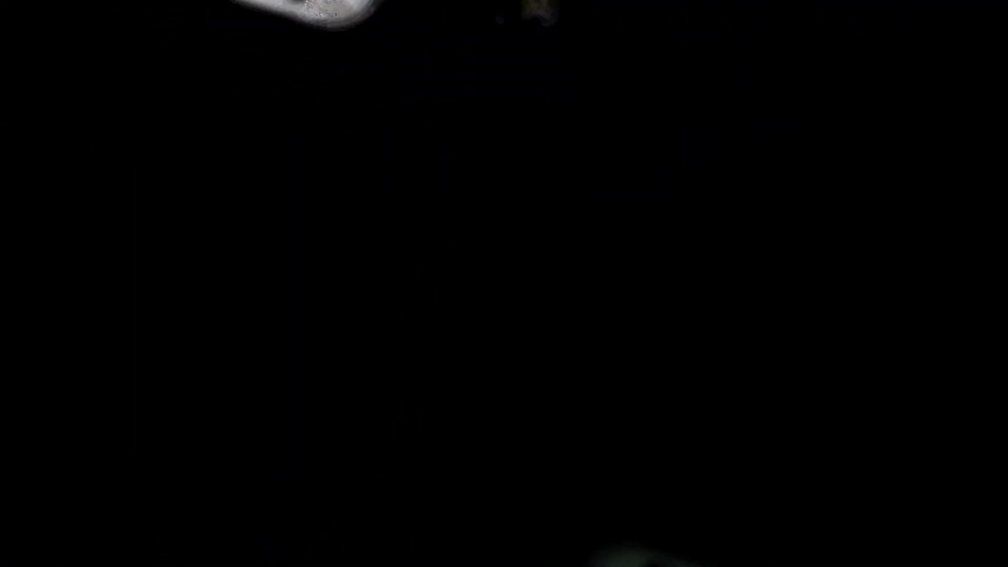